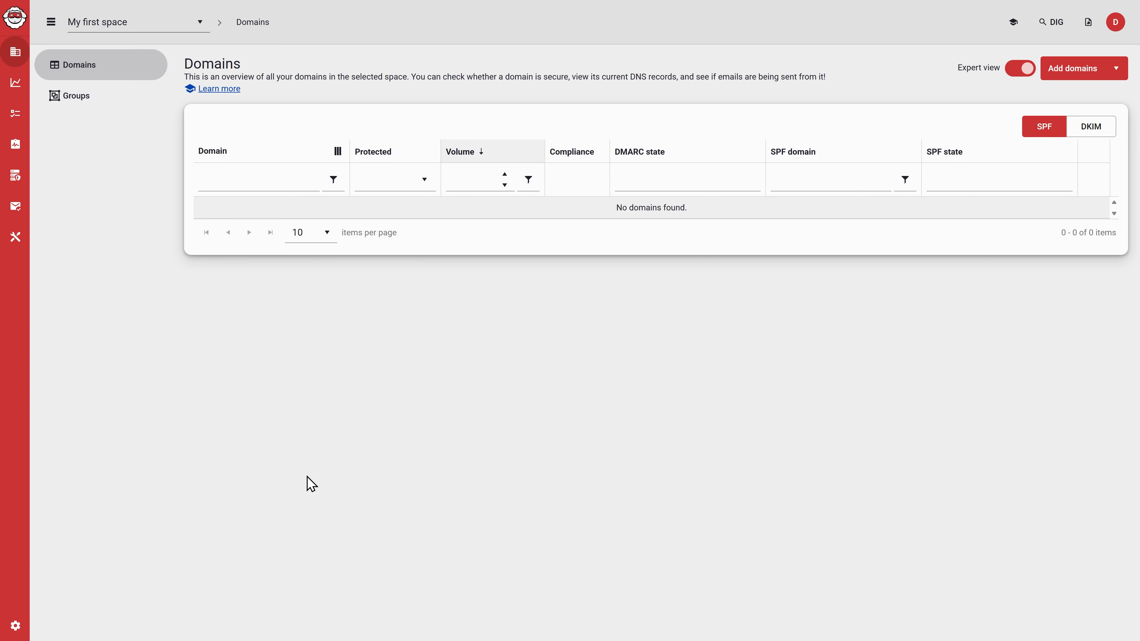
- Open the Users list in Account Management
click(16, 632)
click(18, 27)
click(16, 626)
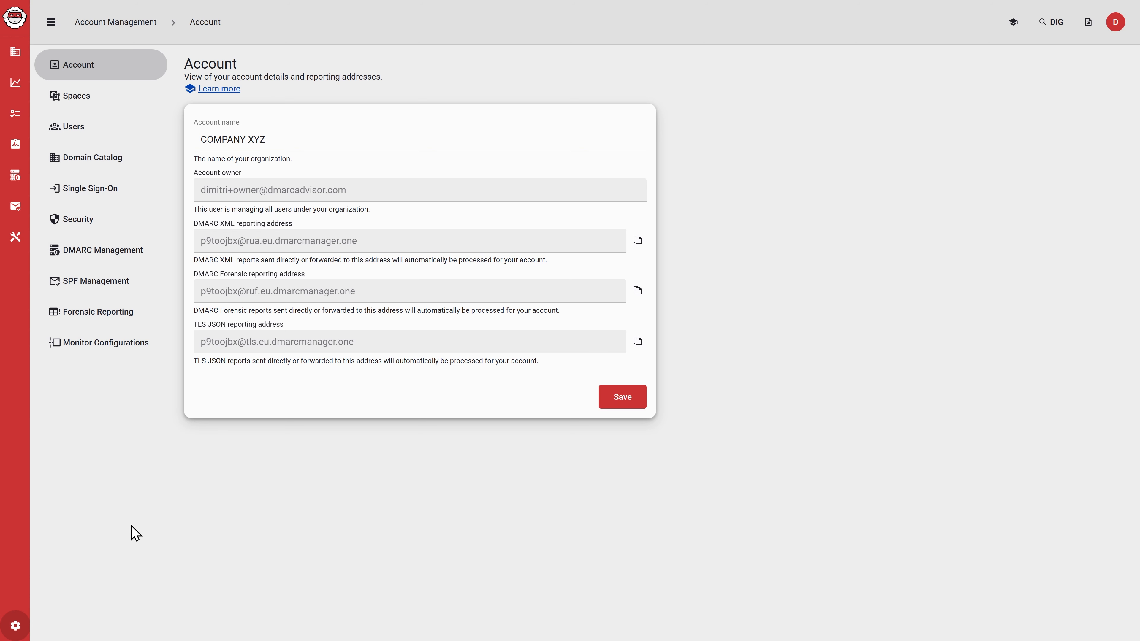
click(71, 128)
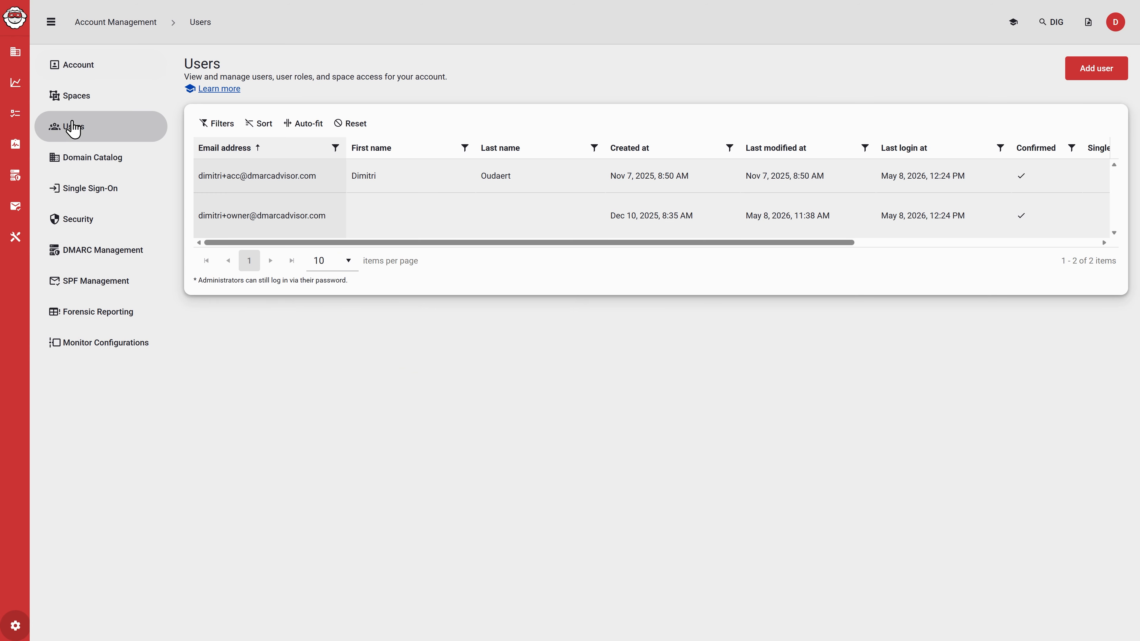
- Add a user with the corrected e-mail address, marked Administrator and required to use Single Sign-On
click(1106, 85)
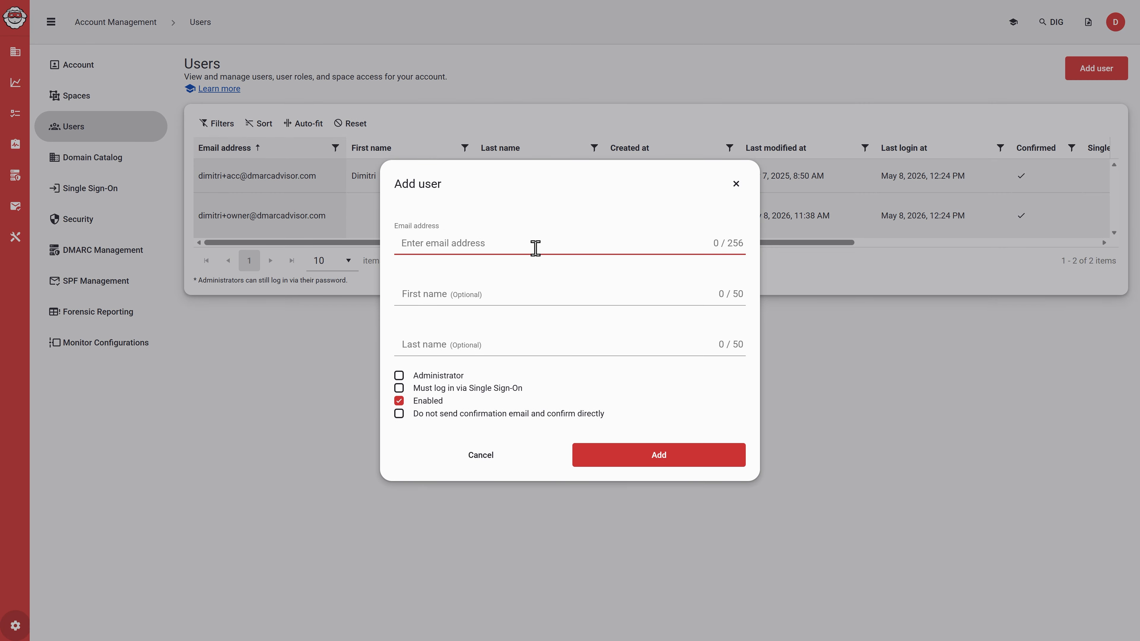
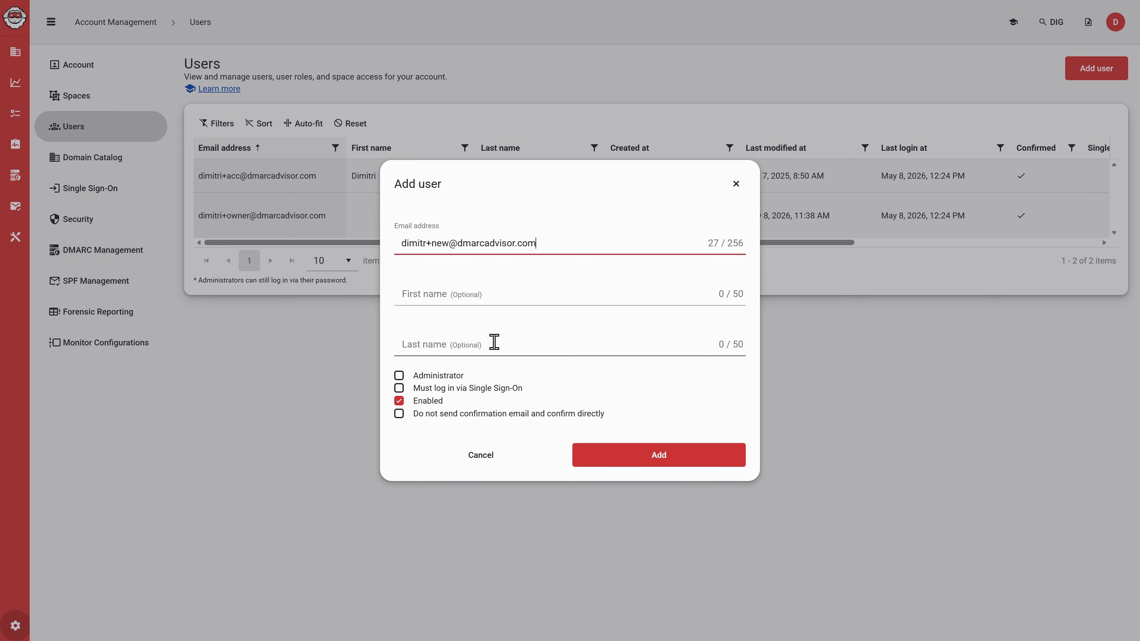
click(426, 242)
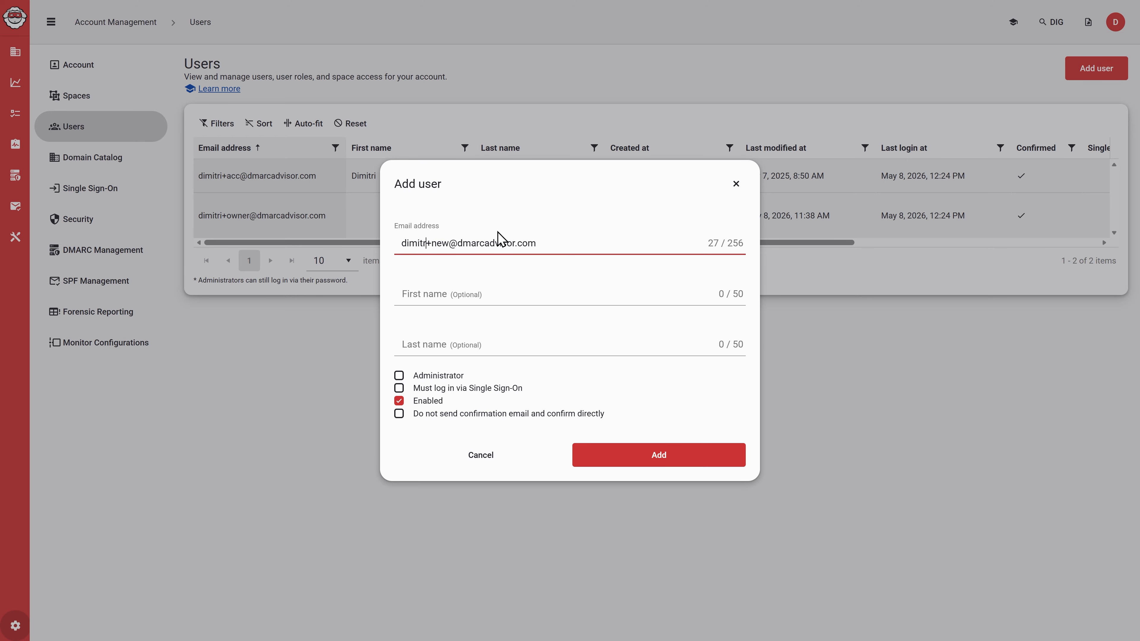
text(i)
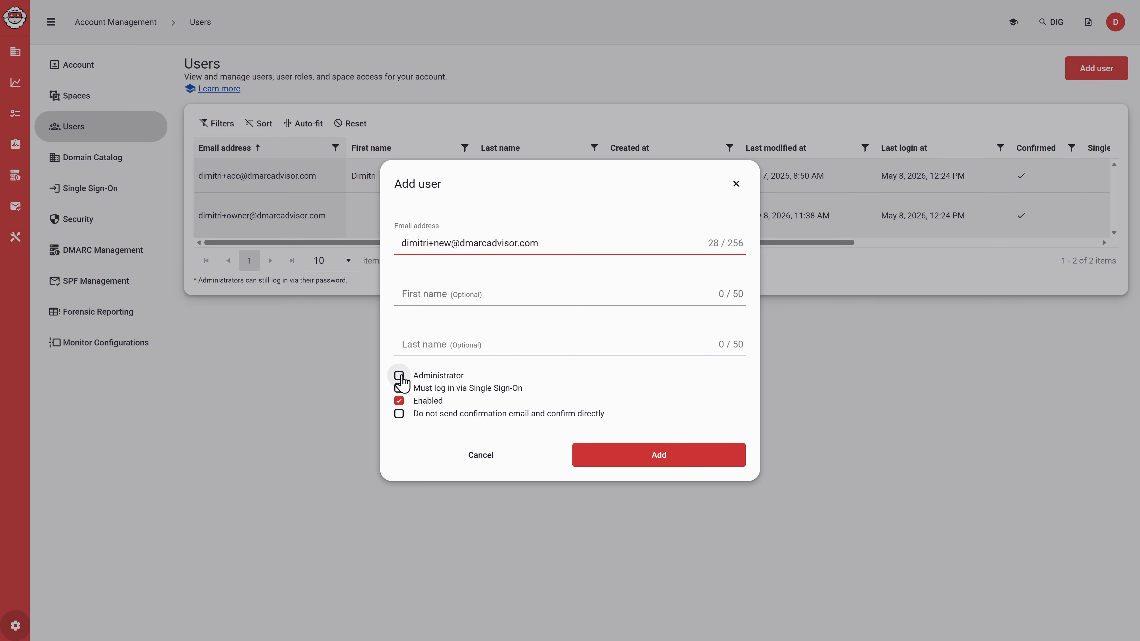
click(399, 377)
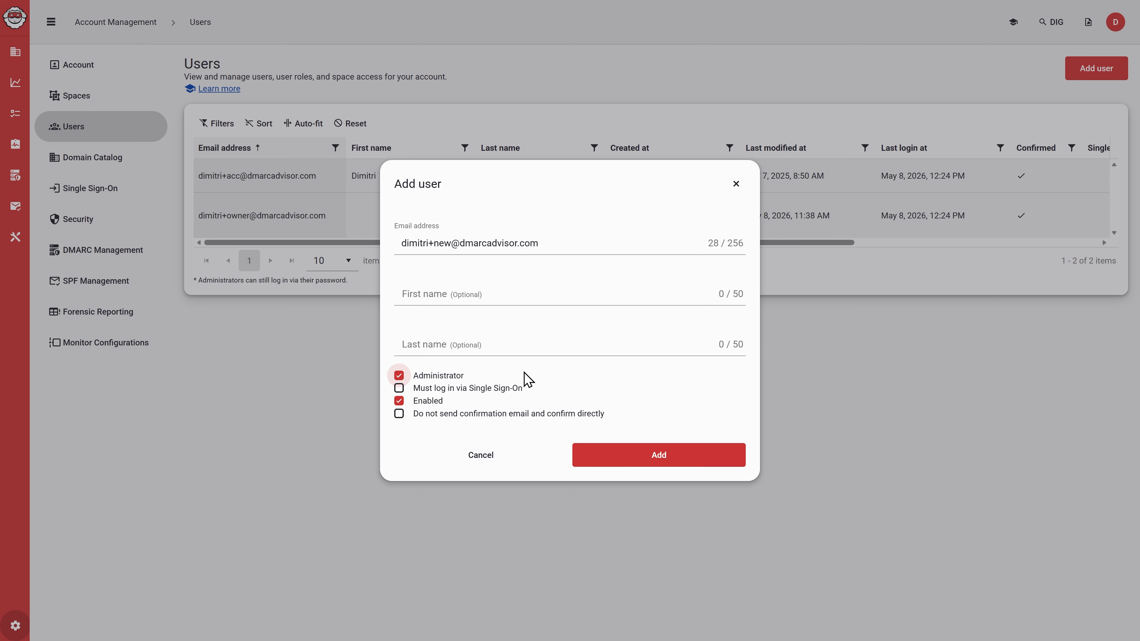
click(399, 389)
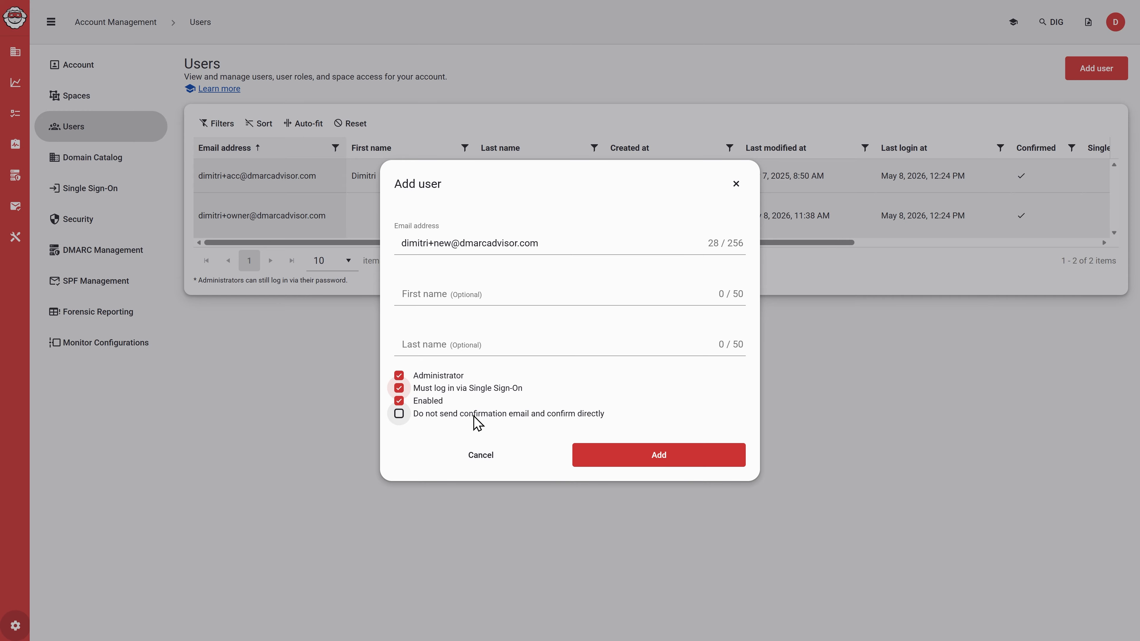
drag(469, 416, 478, 440)
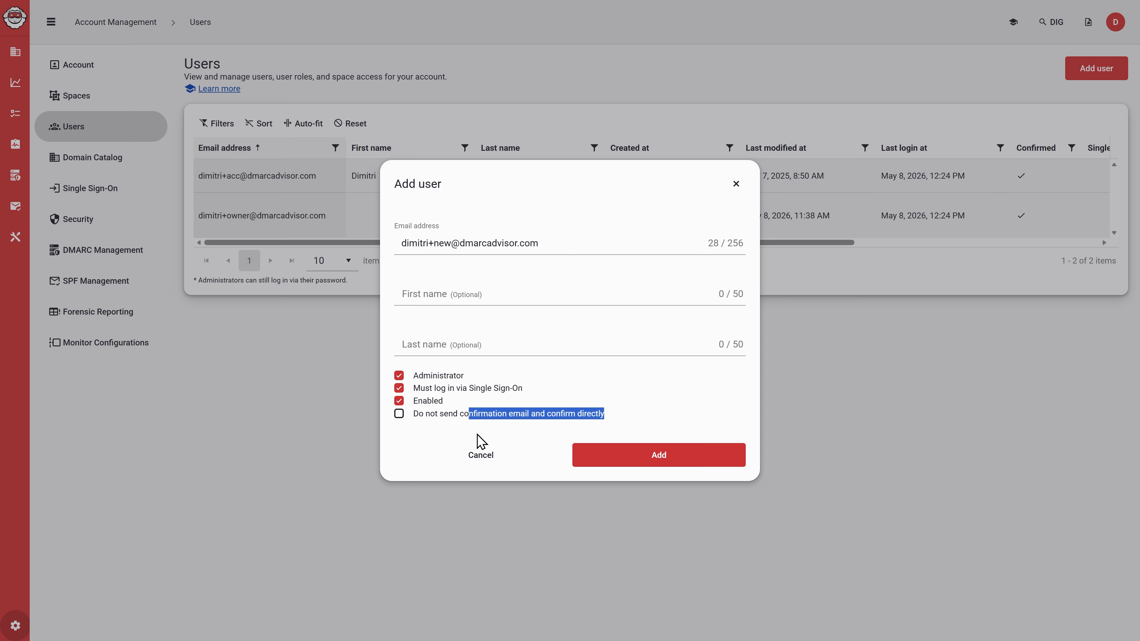
- Create the user and scroll the table to check its Single Sign-On and Labels columns
click(699, 454)
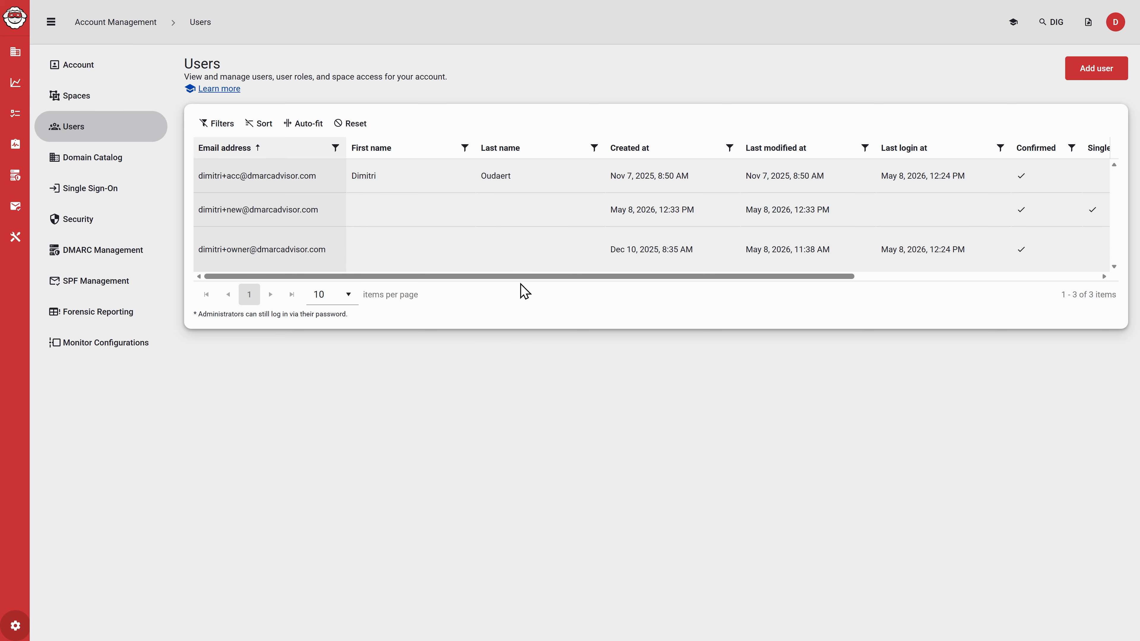
drag(529, 276, 886, 279)
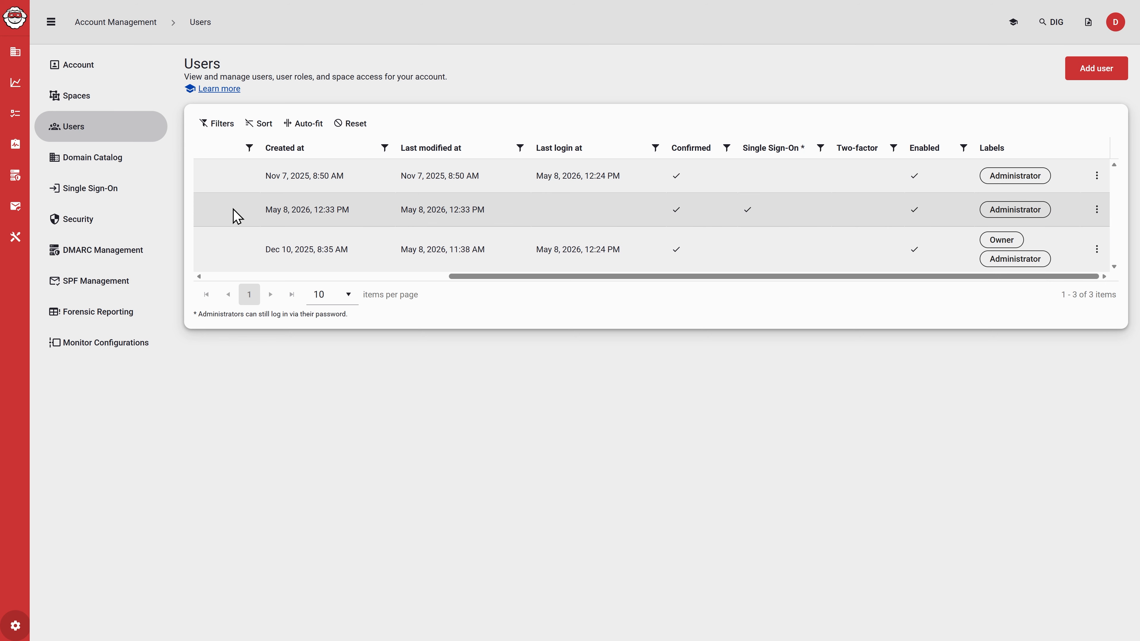
- Grant the new user Domains, Reports, Sender Manager, Pulse, DMARC and SPF Management roles, and save
click(1098, 210)
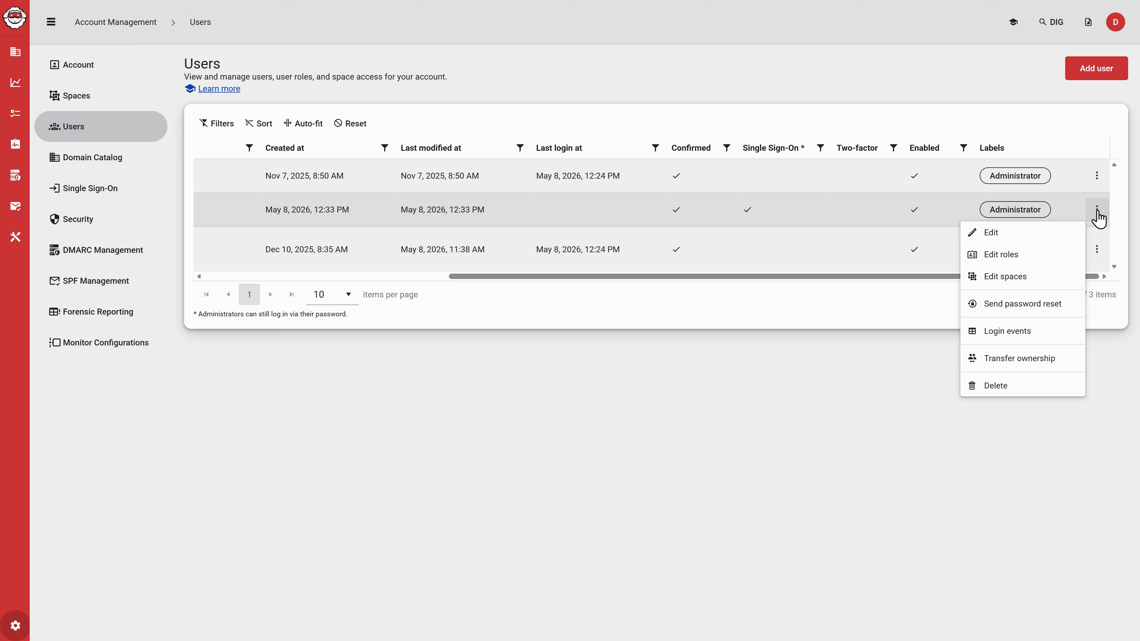
click(1001, 256)
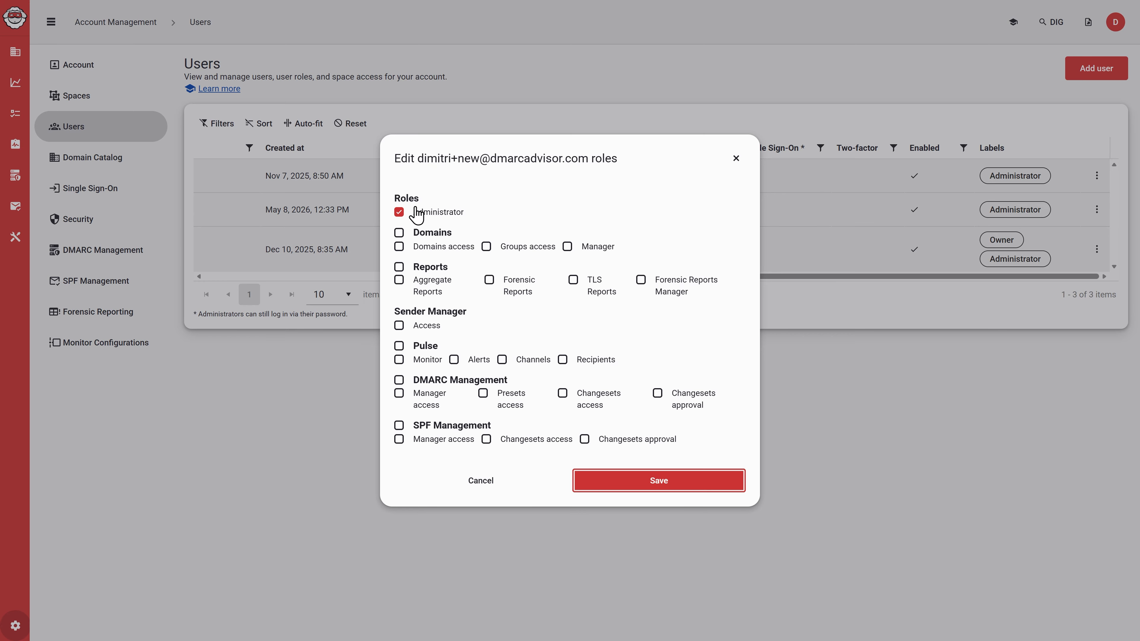
click(400, 233)
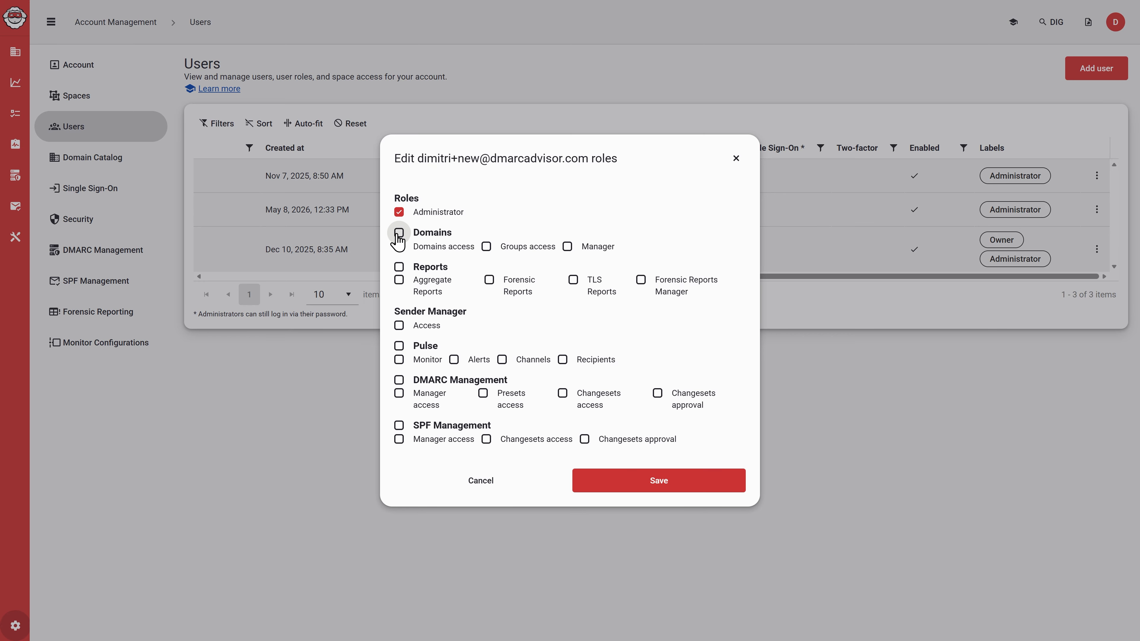
click(399, 268)
click(399, 326)
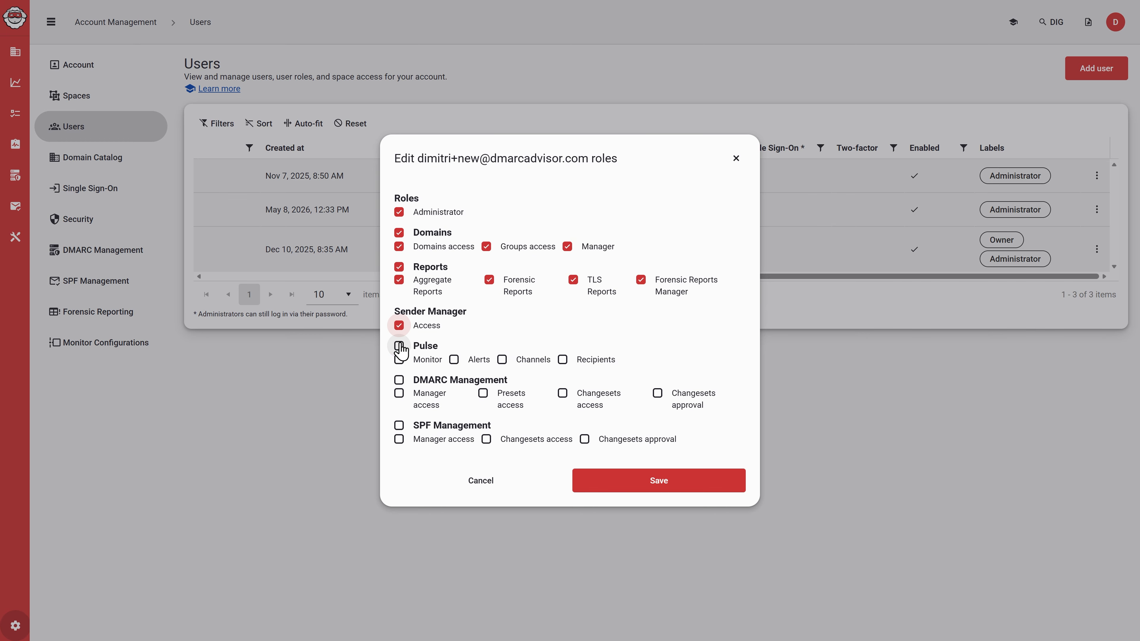
click(399, 346)
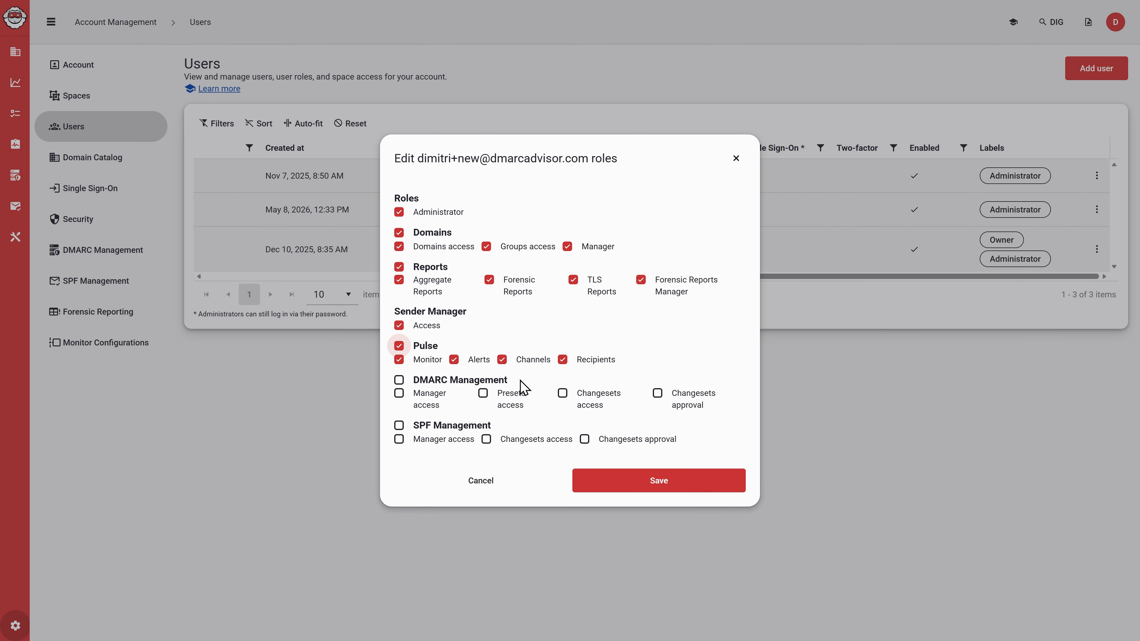
click(399, 381)
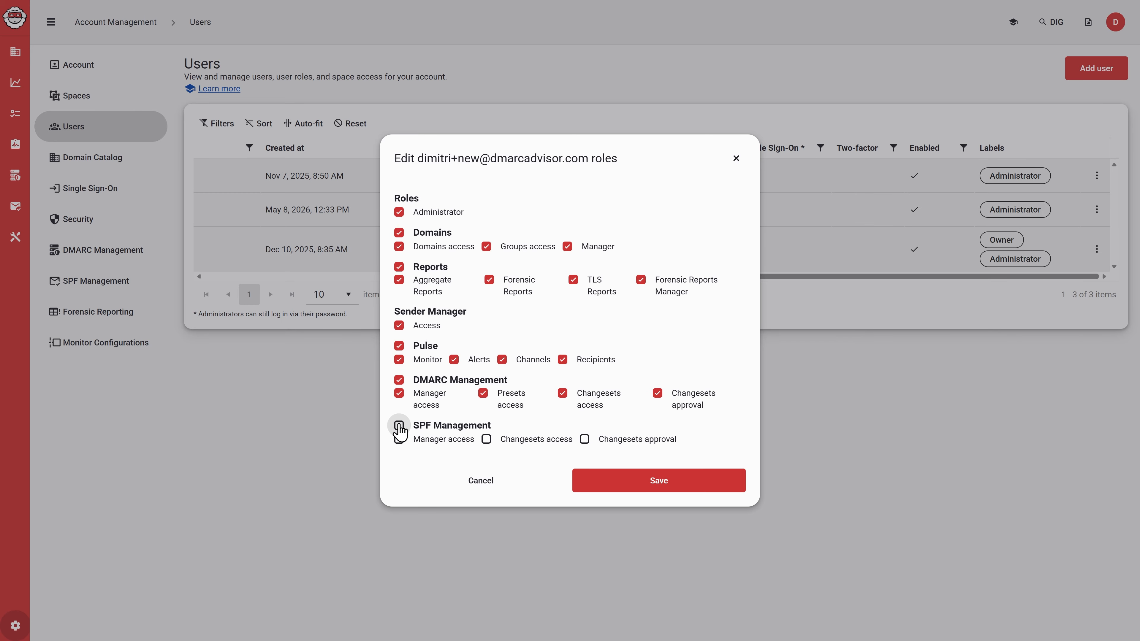
click(399, 427)
click(693, 492)
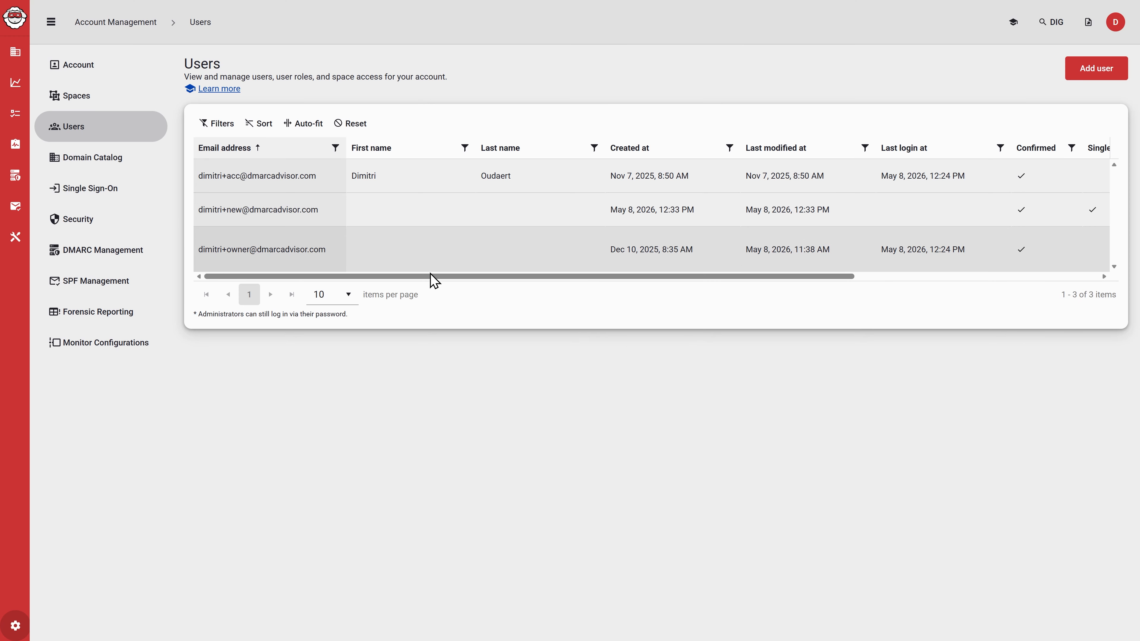
- Give the new user access to My first space, Inbox, Custom and TEST, and save
drag(434, 277, 916, 280)
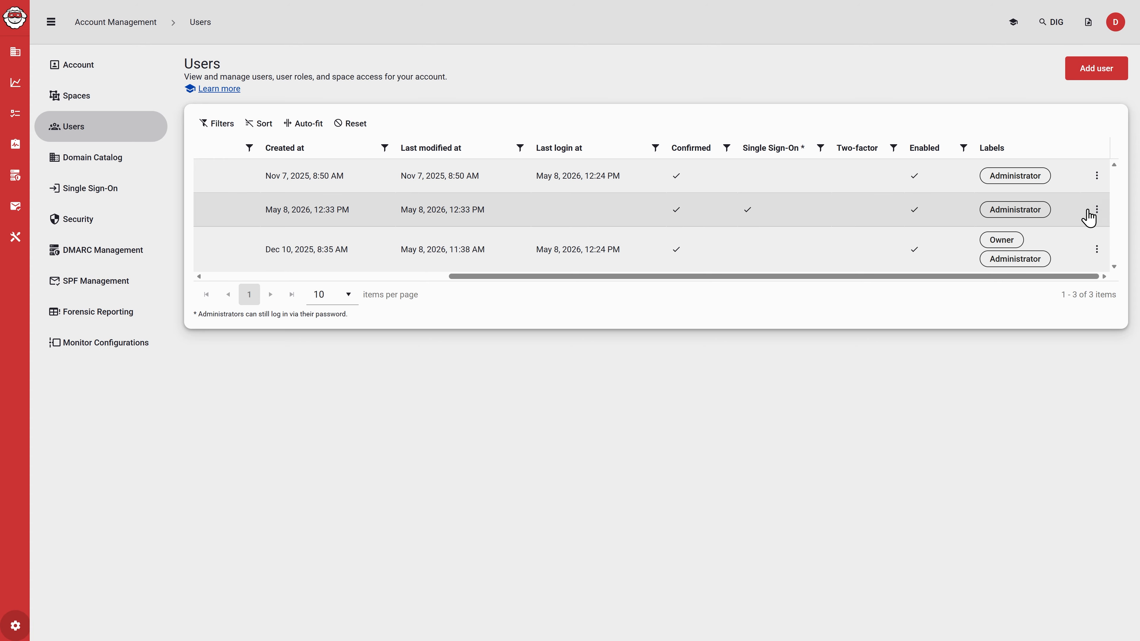
click(1097, 210)
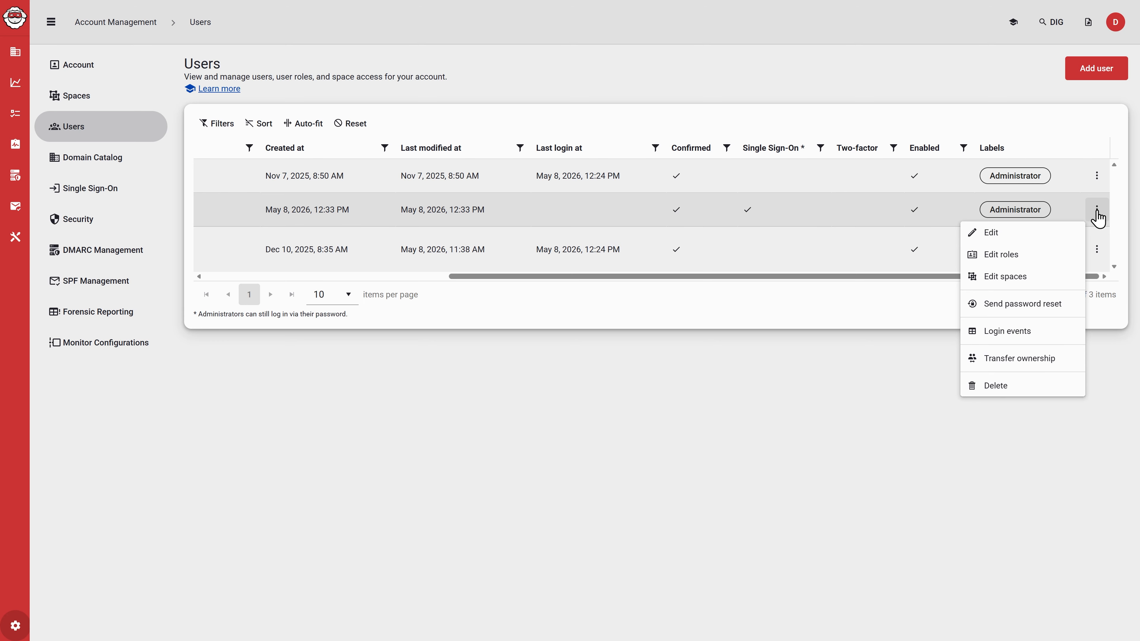
click(1007, 276)
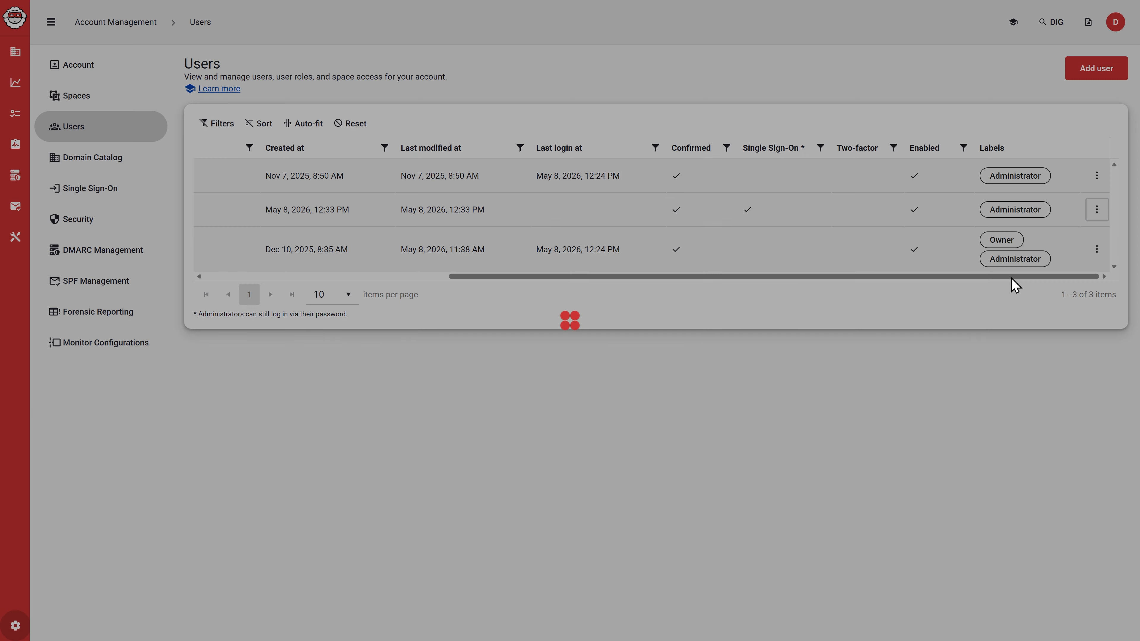
click(441, 300)
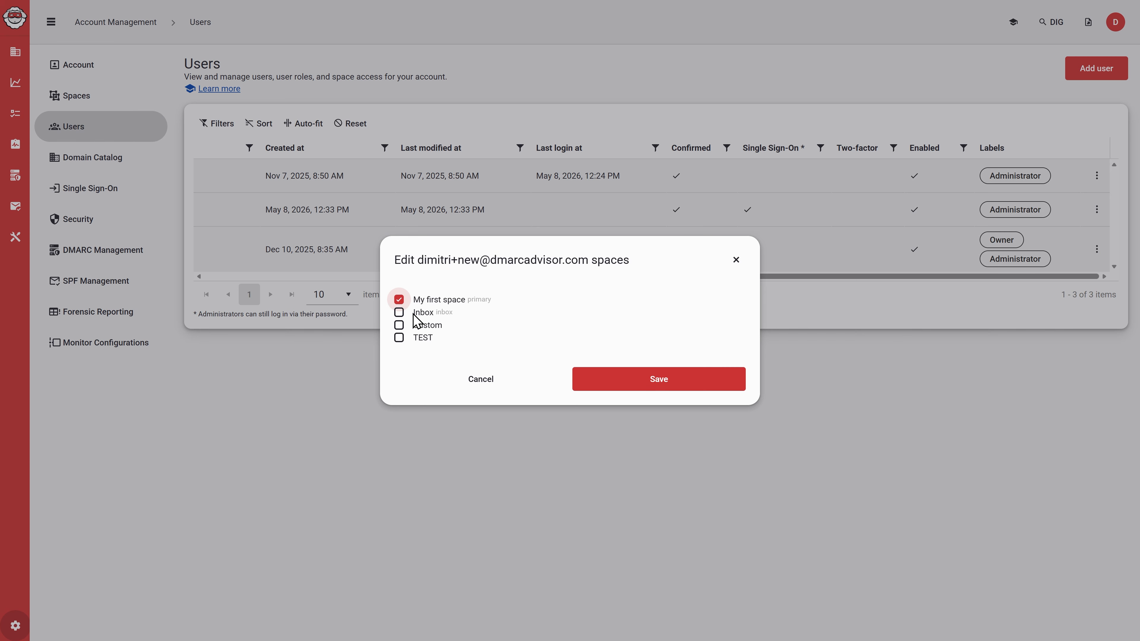
click(420, 313)
click(427, 327)
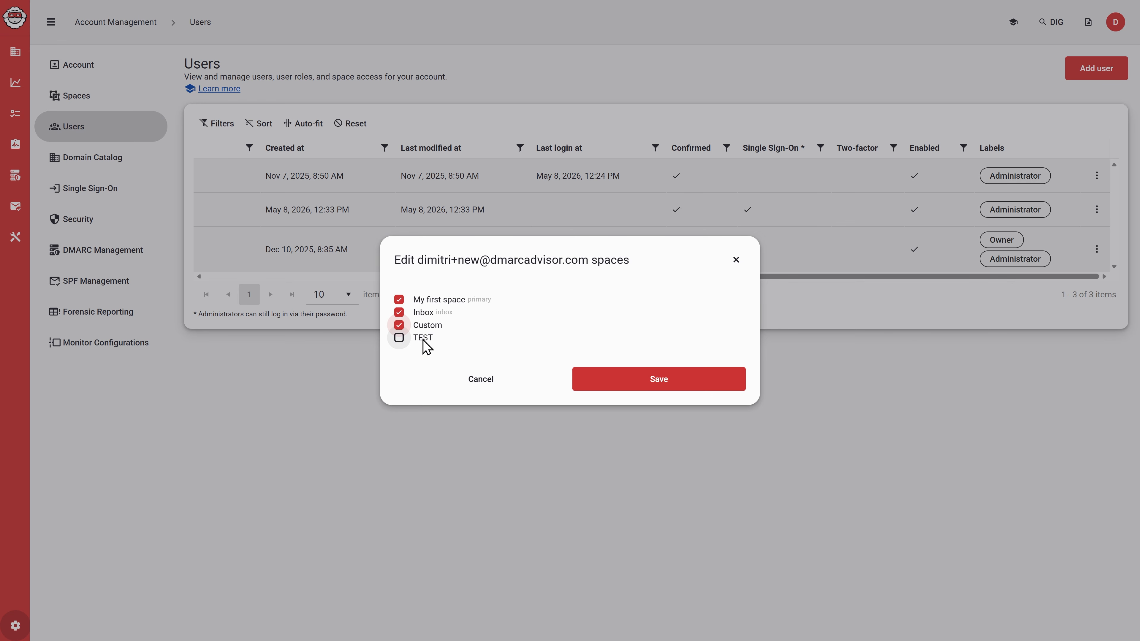
click(427, 340)
click(705, 391)
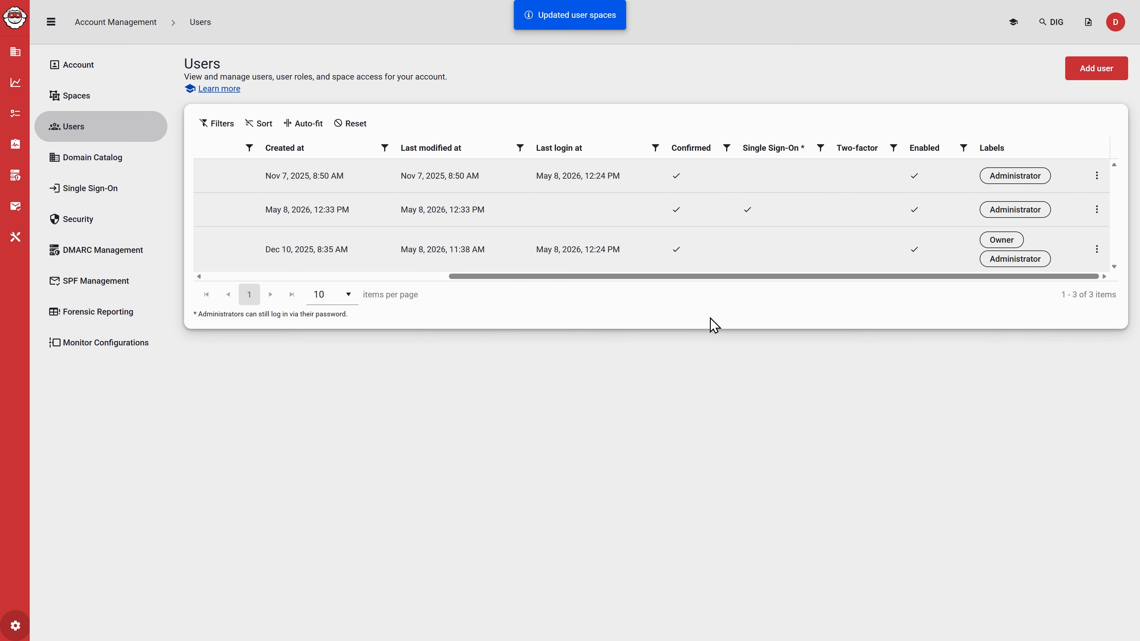
- Visit the Domains overview, then return to the Users list in Account Management
drag(727, 277, 381, 300)
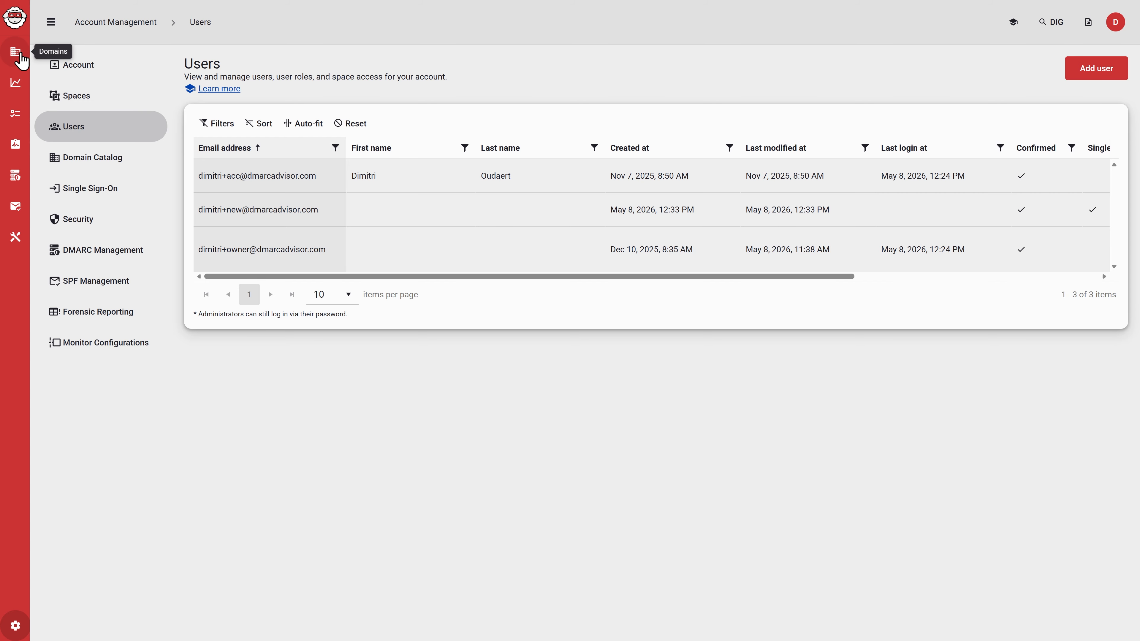
click(15, 52)
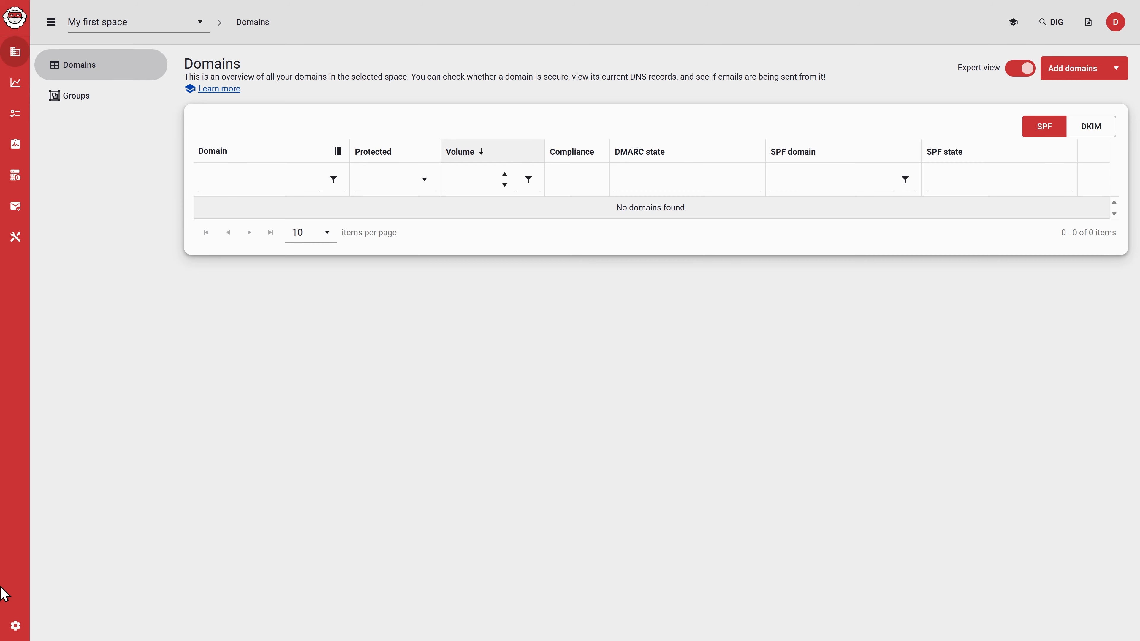
click(14, 631)
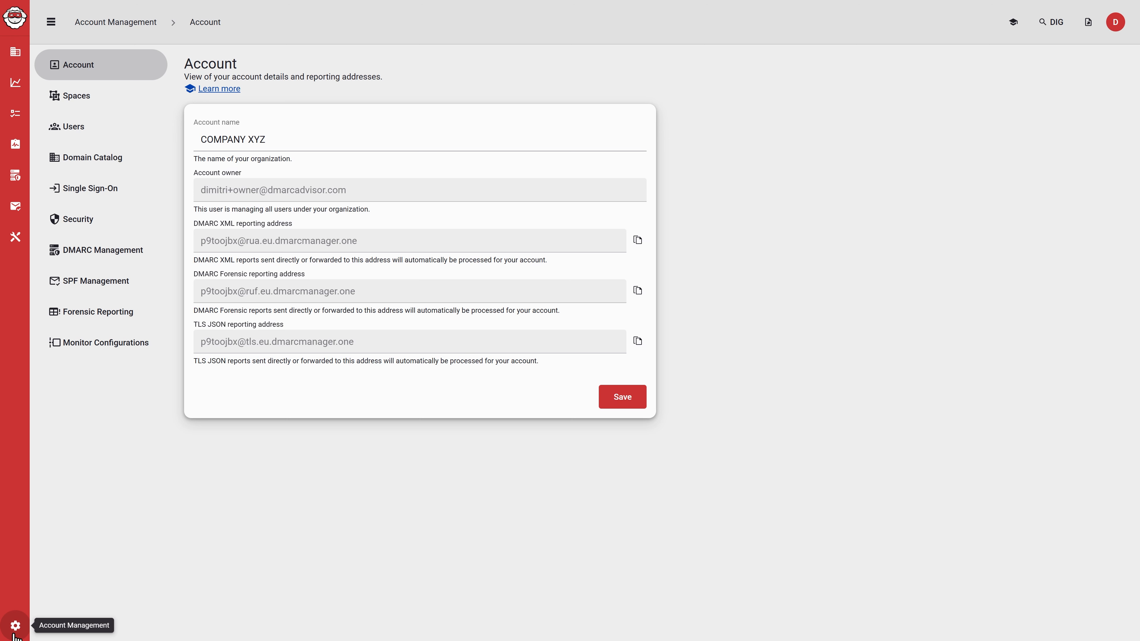
click(93, 137)
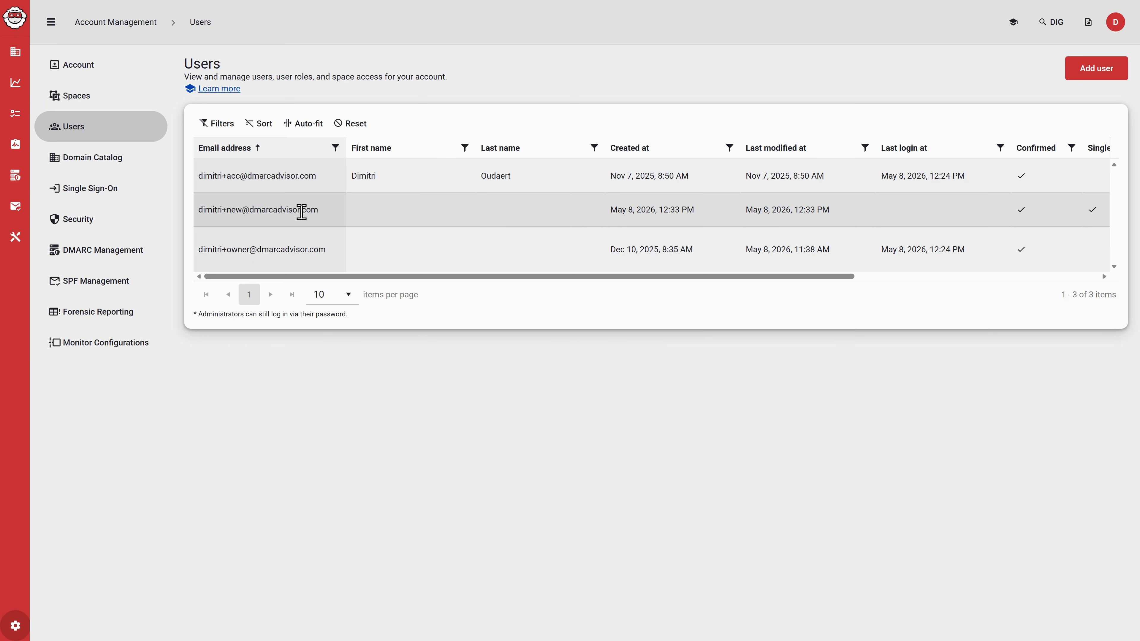
- Delete the newly added user and confirm the deletion
click(344, 214)
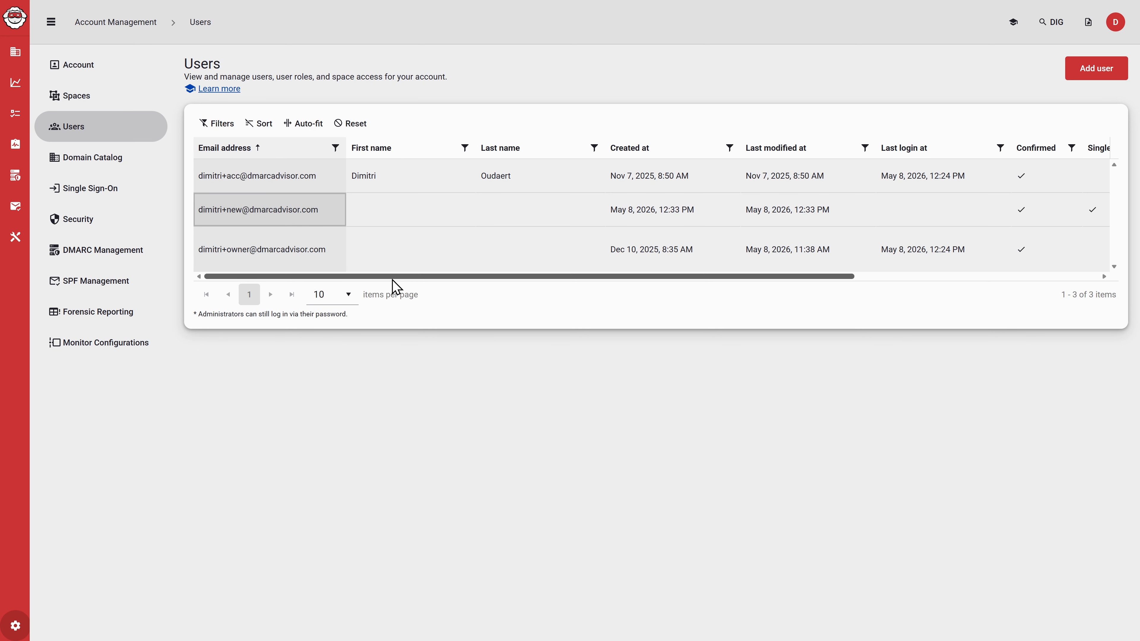
drag(397, 277, 1065, 219)
click(1096, 210)
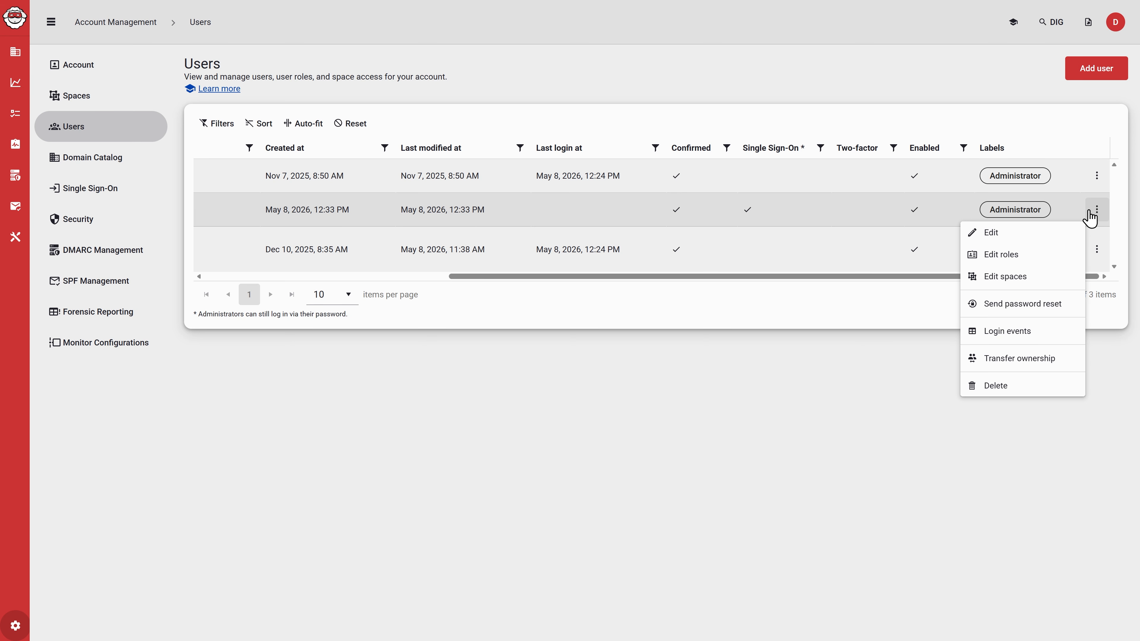
click(1036, 388)
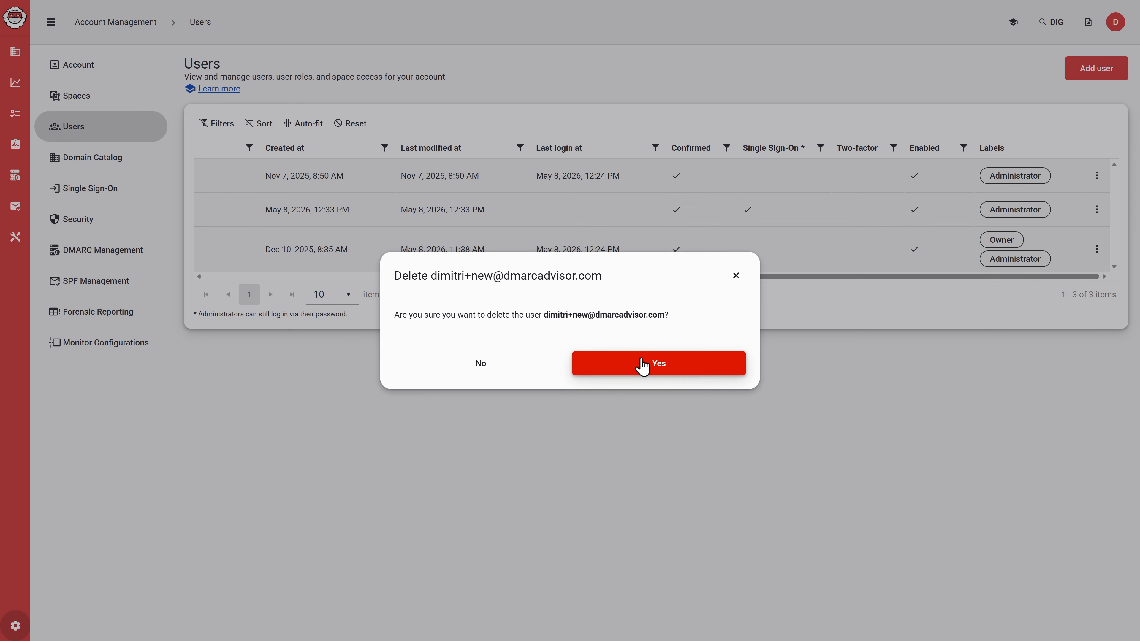
click(642, 364)
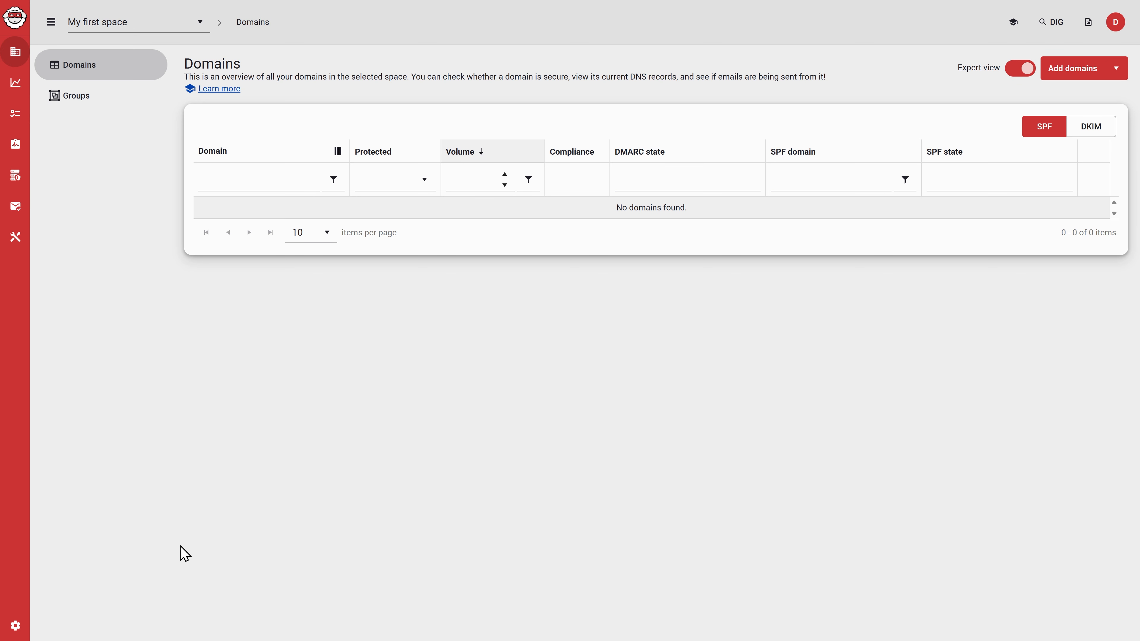
- Transfer account ownership to the first user, confirming with TRANSFER and skipping the new-owner e-mail
click(15, 626)
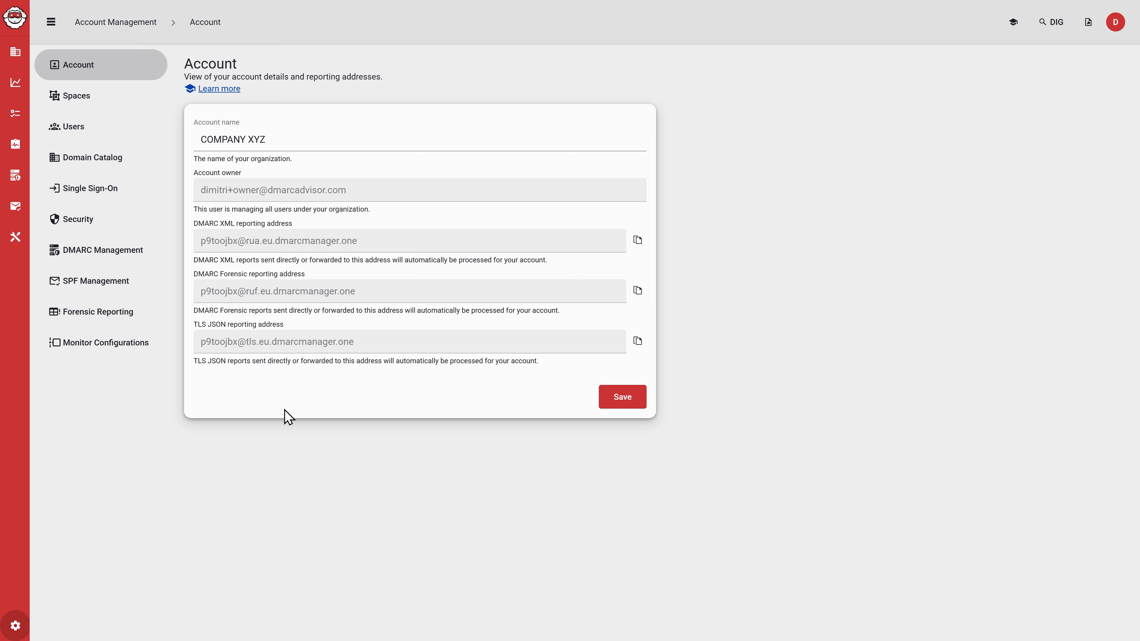
click(77, 135)
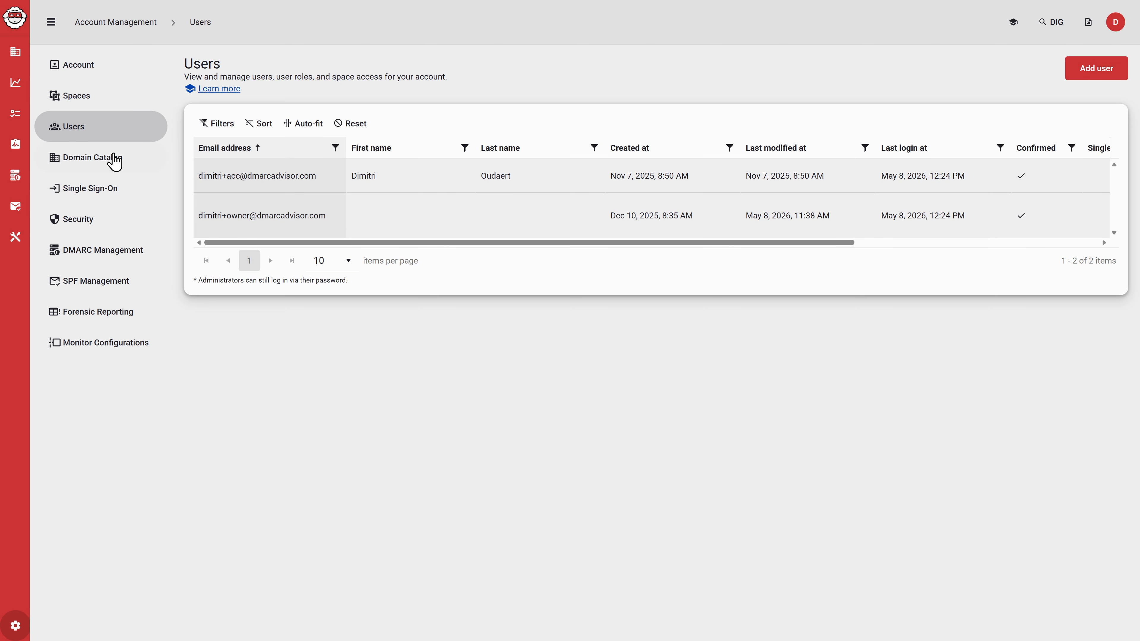
drag(305, 242, 727, 263)
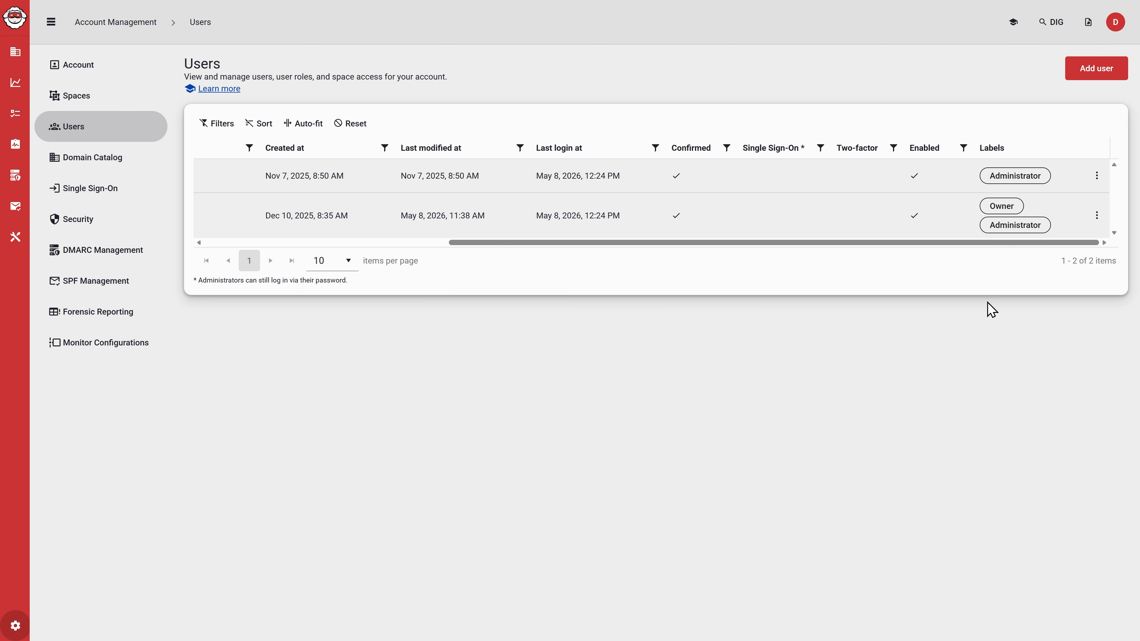
click(1097, 180)
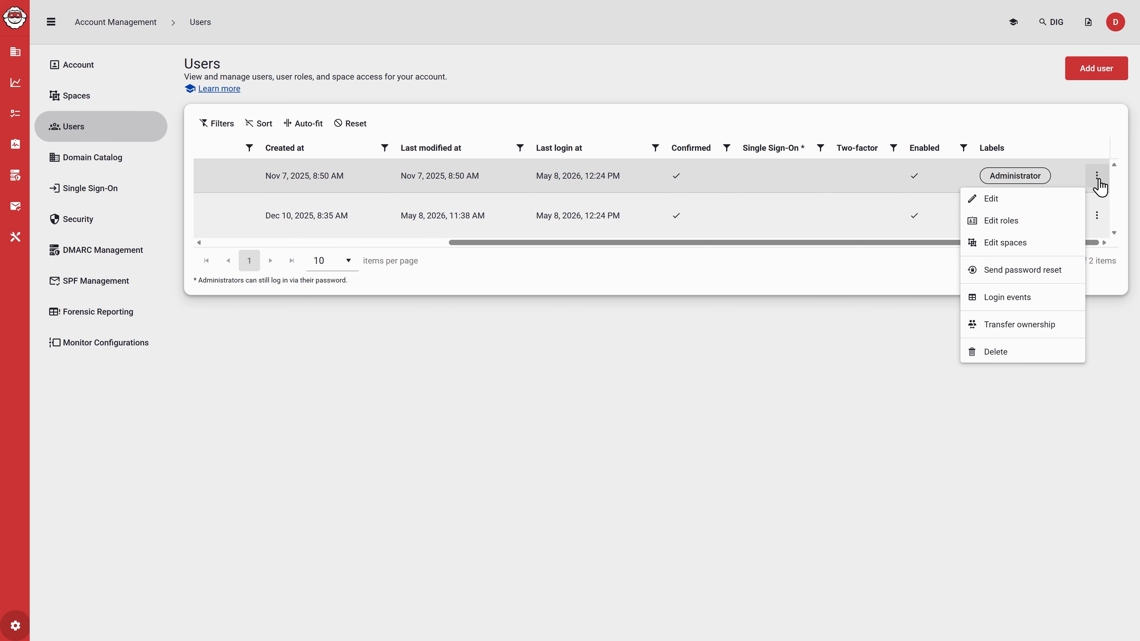
click(1045, 327)
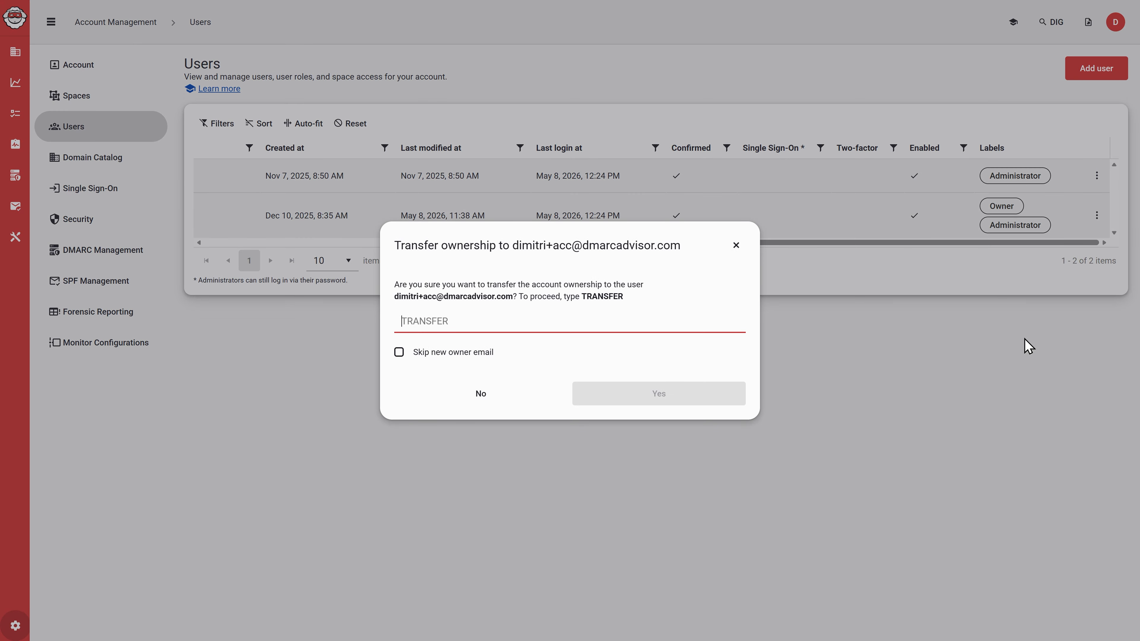
text(TRANSFER)
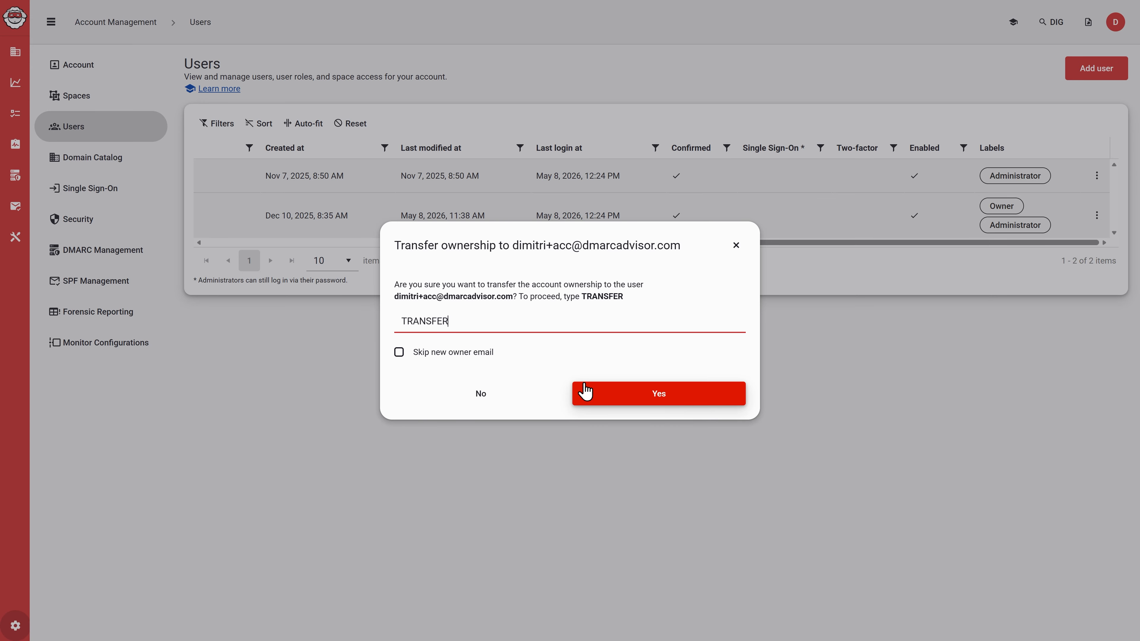
click(491, 355)
click(650, 402)
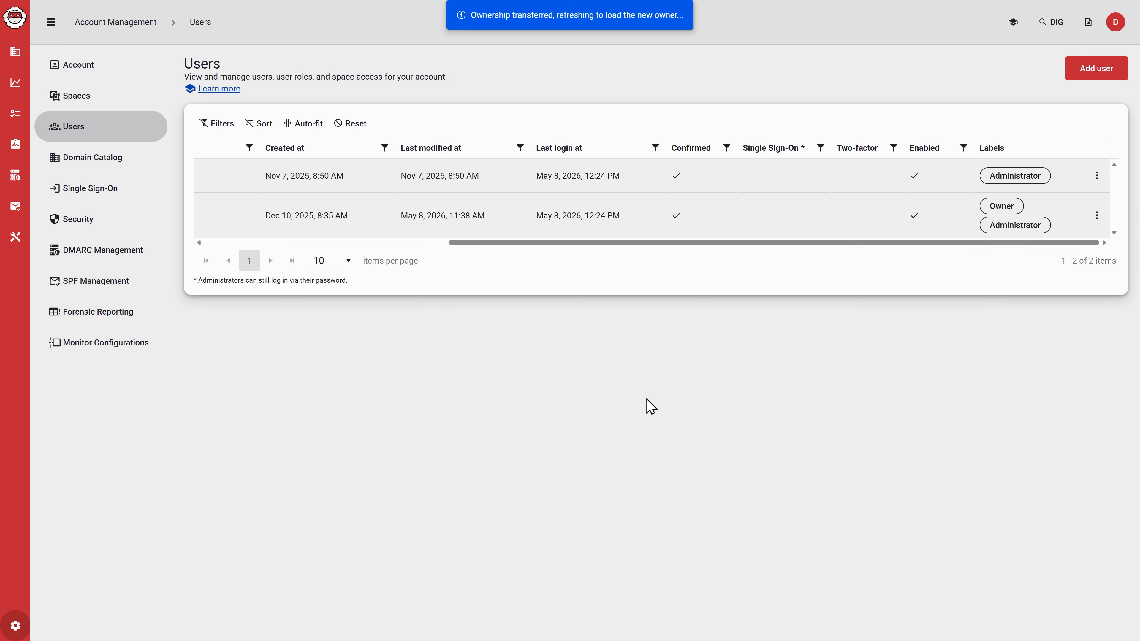